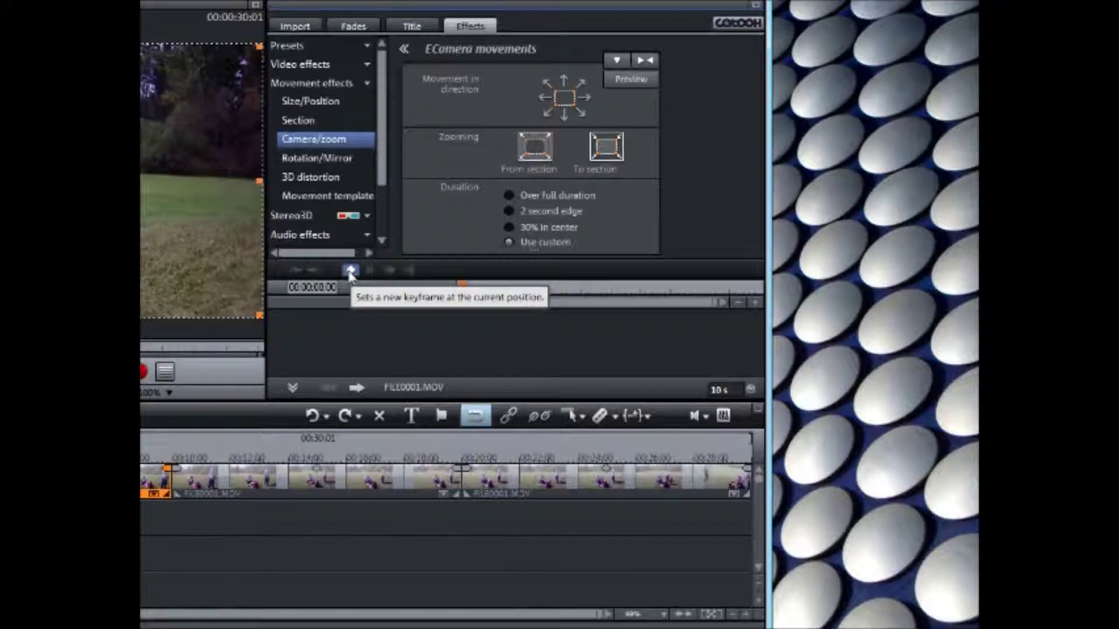
# - Add size and position keyframes at 03:15 and 04:09 in the first clip
pyautogui.click(561, 317)
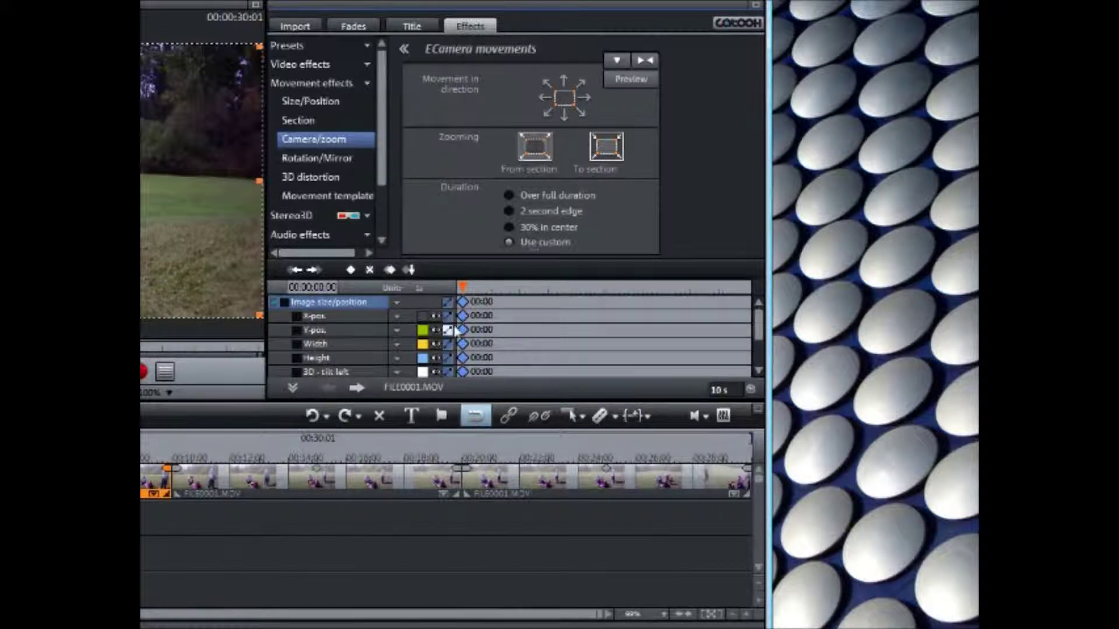
pyautogui.click(562, 288)
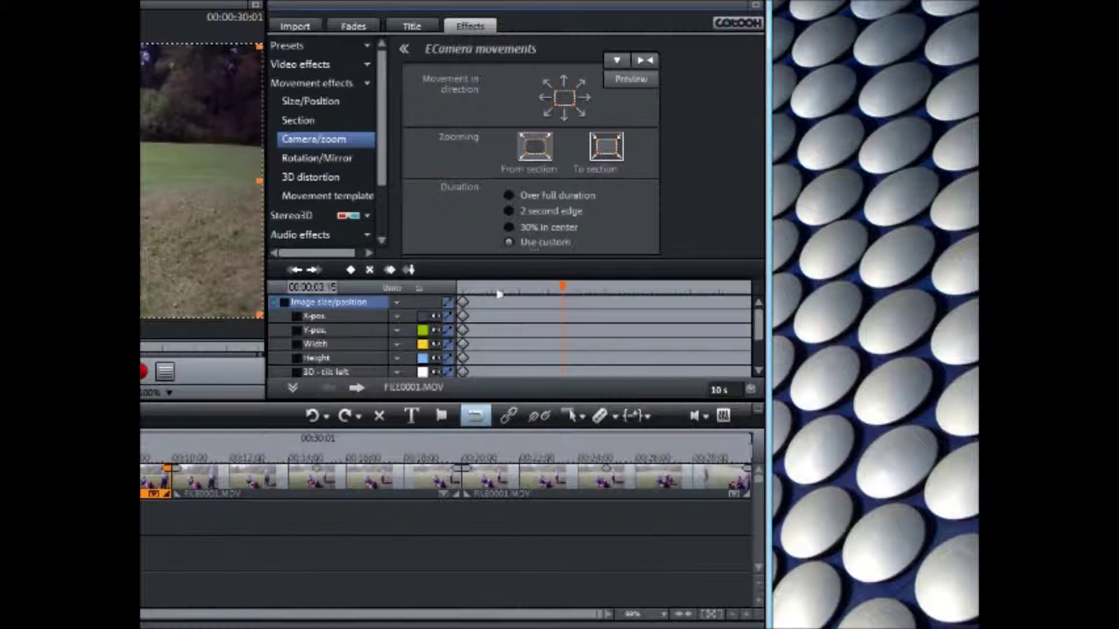
pyautogui.click(350, 270)
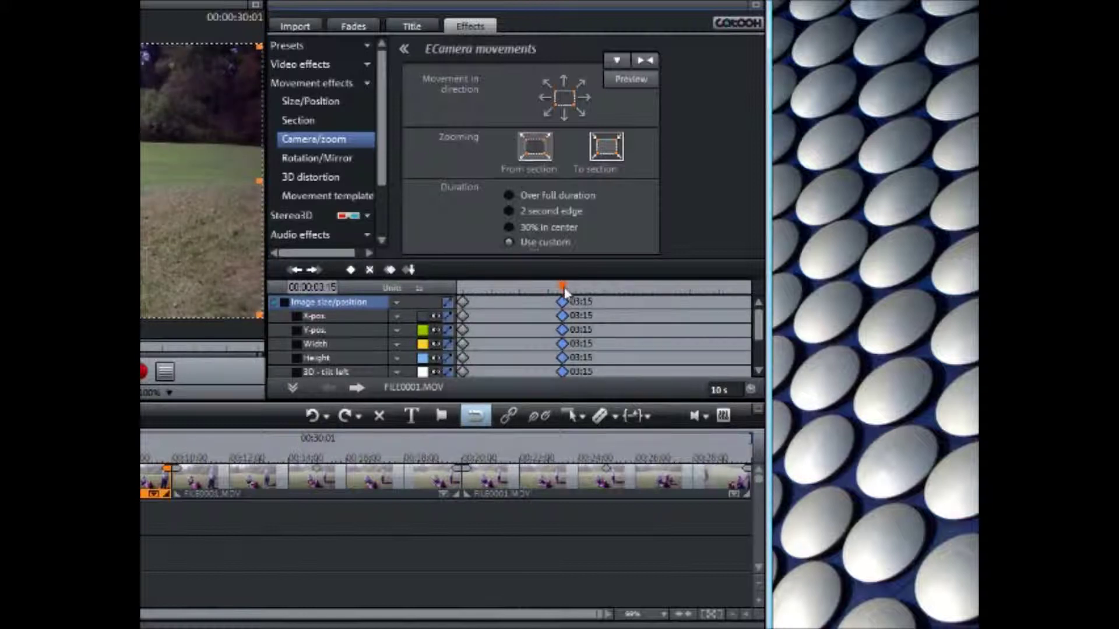
pyautogui.moveTo(565, 292); pyautogui.dragTo(584, 289)
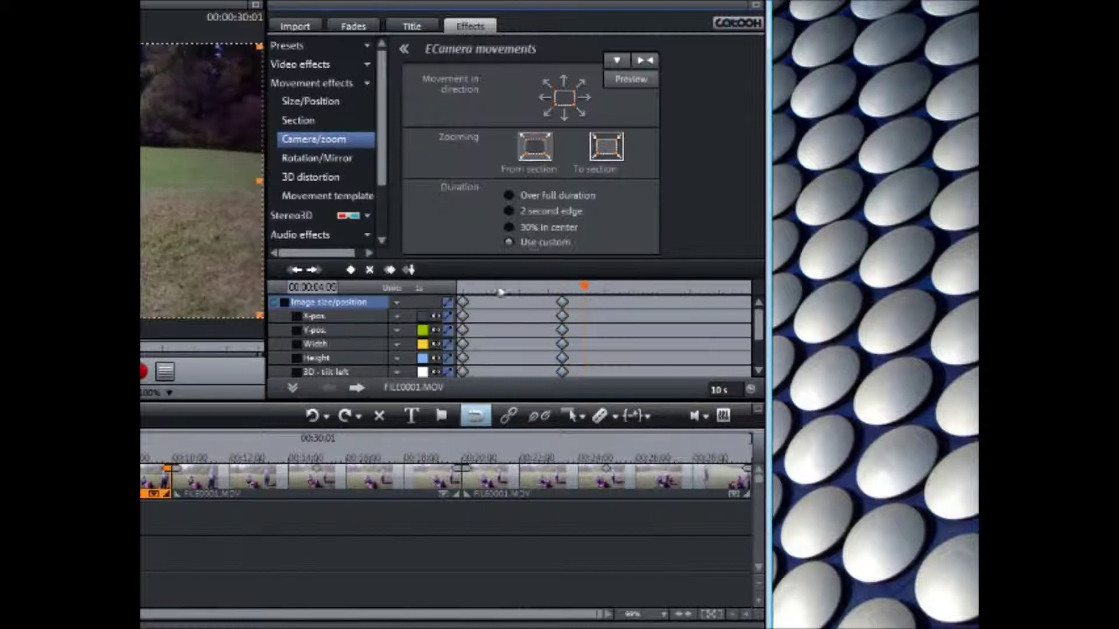
pyautogui.click(351, 270)
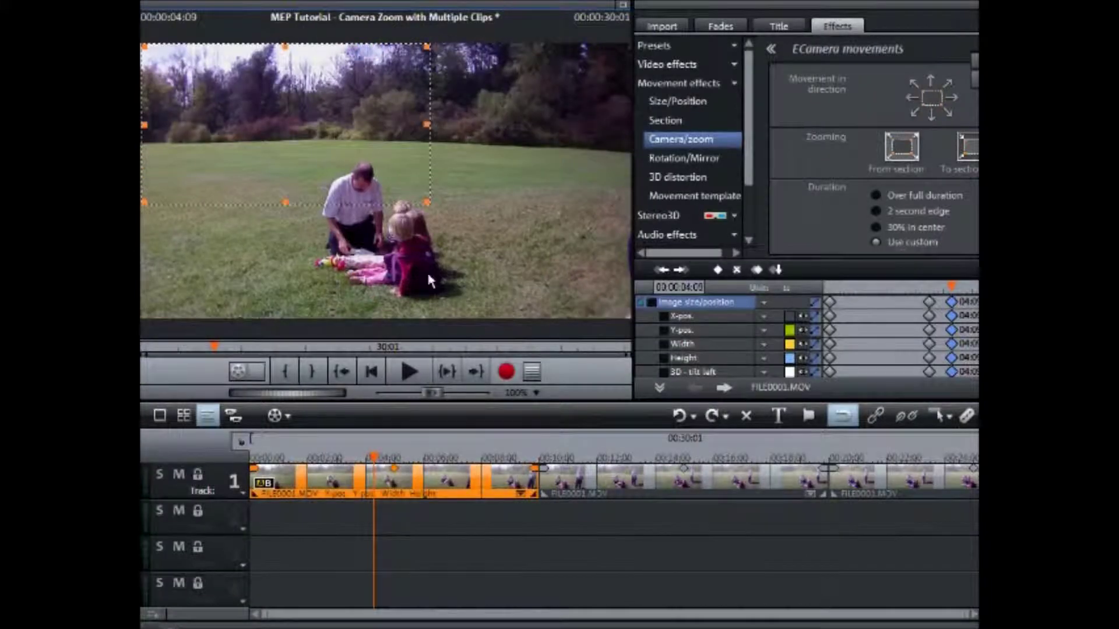
# - Centre the zoomed section on the family, then return to the first keyframe
pyautogui.moveTo(282, 141); pyautogui.dragTo(387, 242)
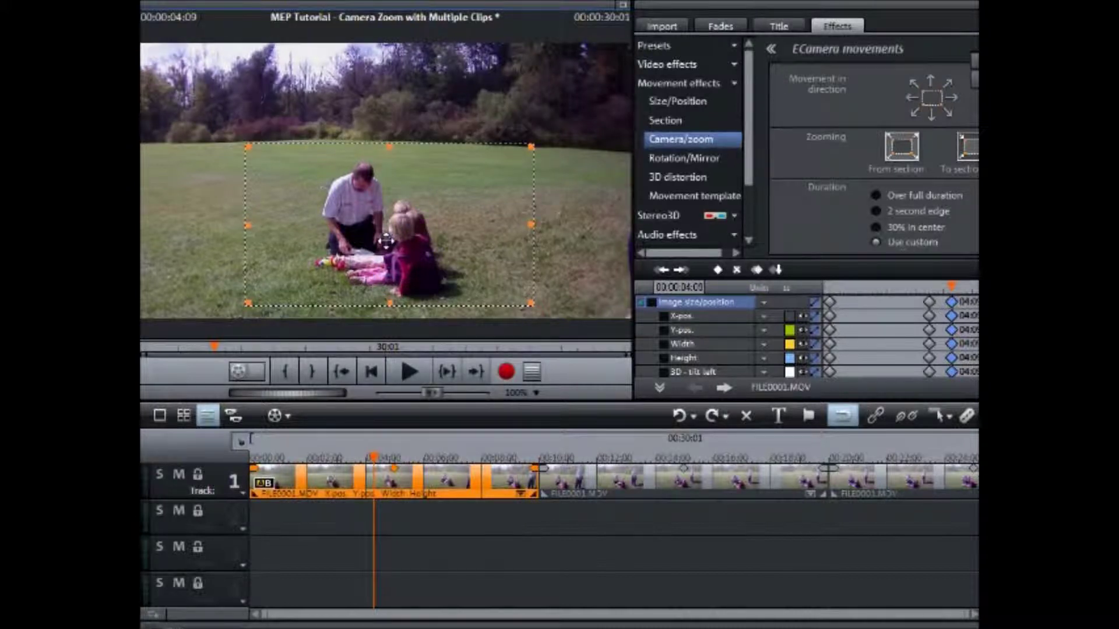
pyautogui.click(831, 299)
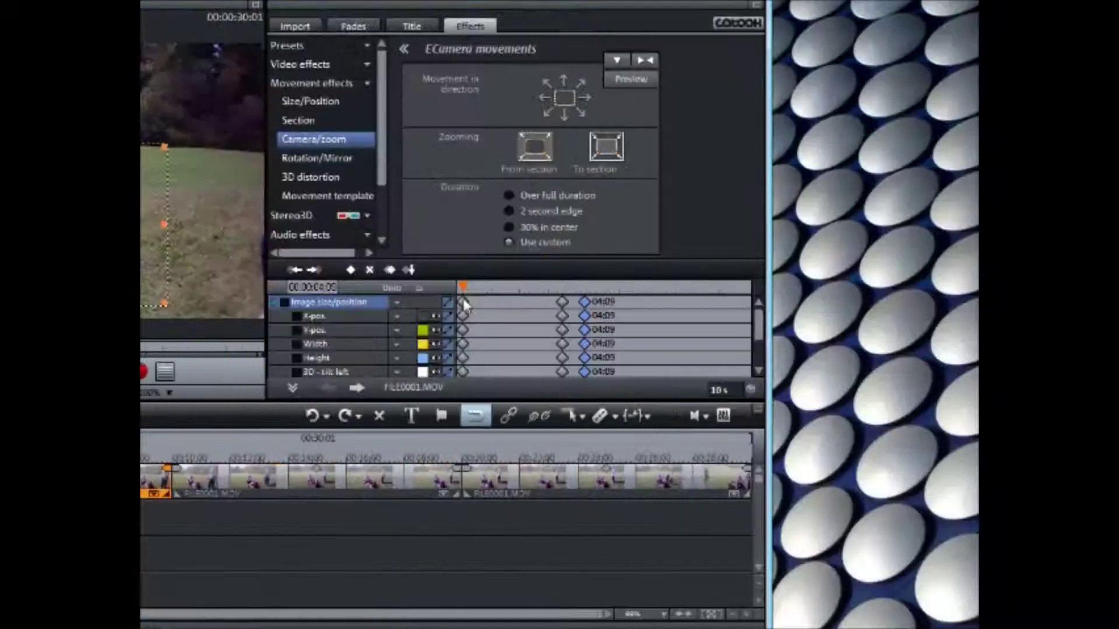
pyautogui.click(562, 302)
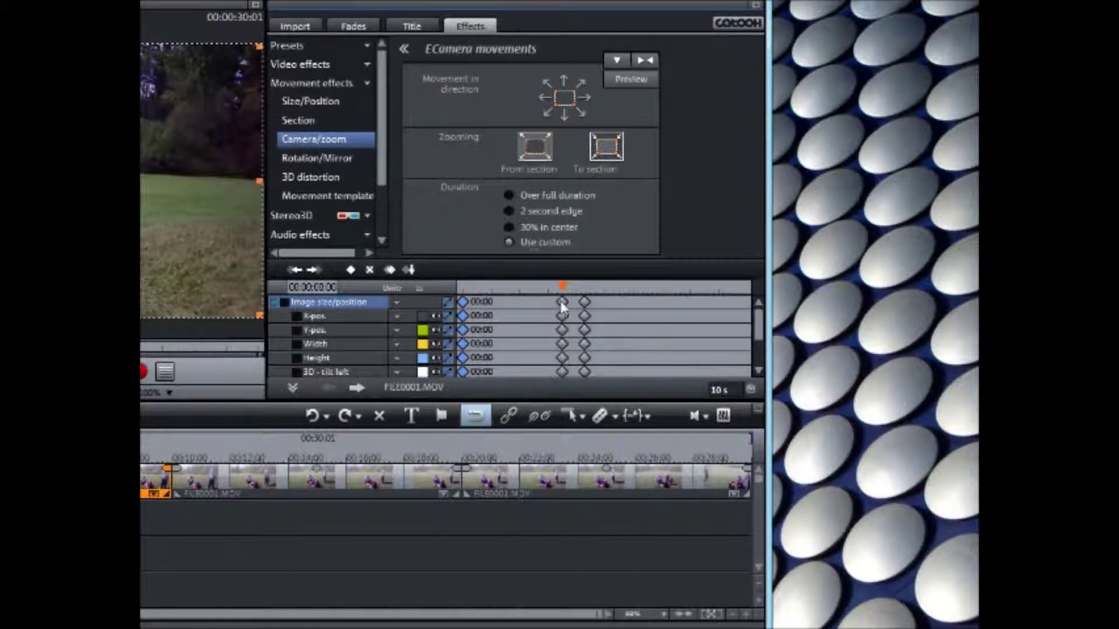
# - Play back from the 04:09 keyframe to check the zoom toward the family
pyautogui.click(585, 302)
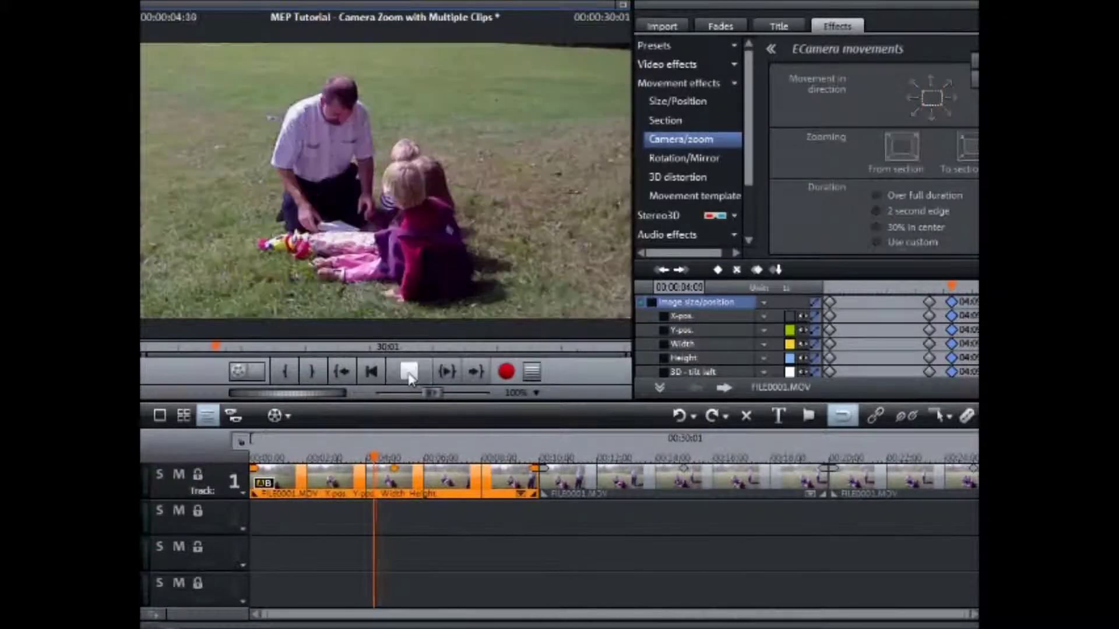
pyautogui.click(409, 371)
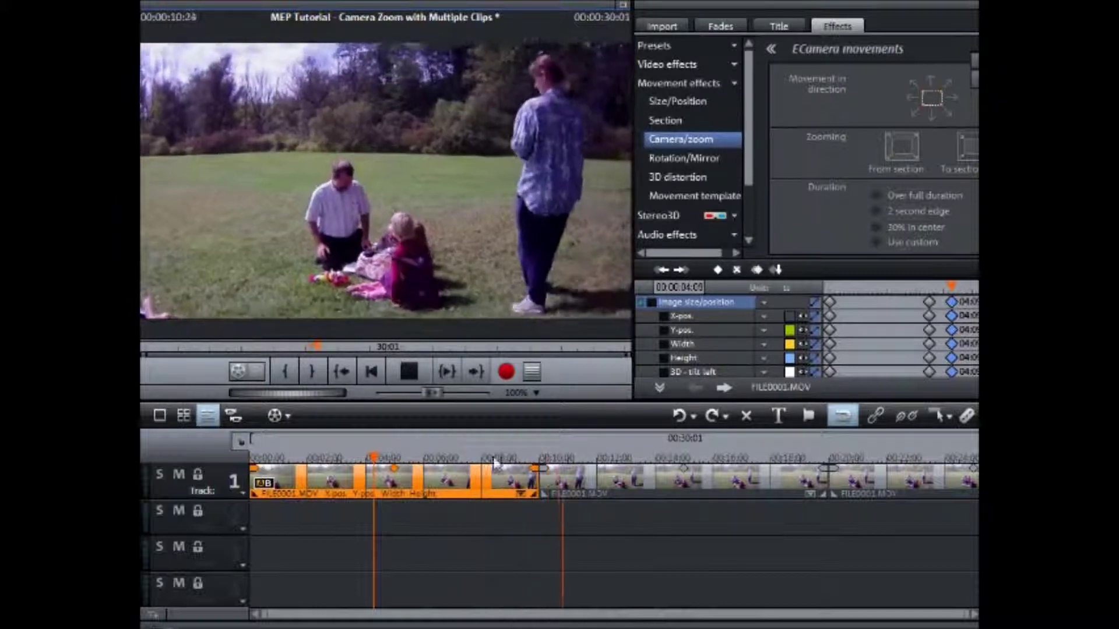
pyautogui.click(413, 372)
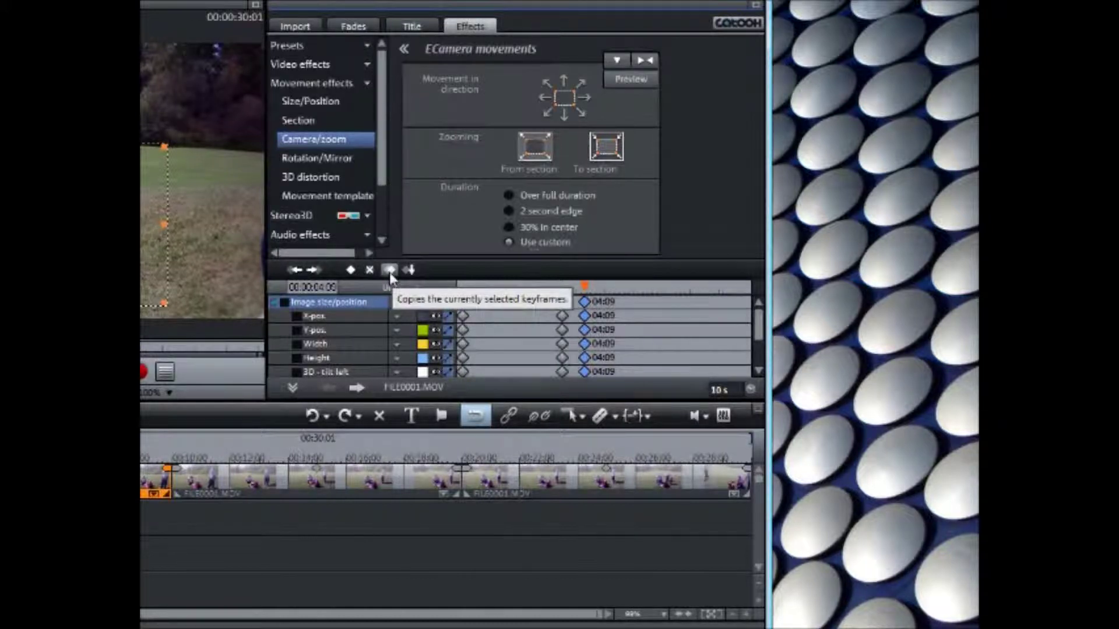
# - Copy the 04:09 zoom keyframes and paste them into the second clip
pyautogui.click(390, 270)
pyautogui.click(356, 388)
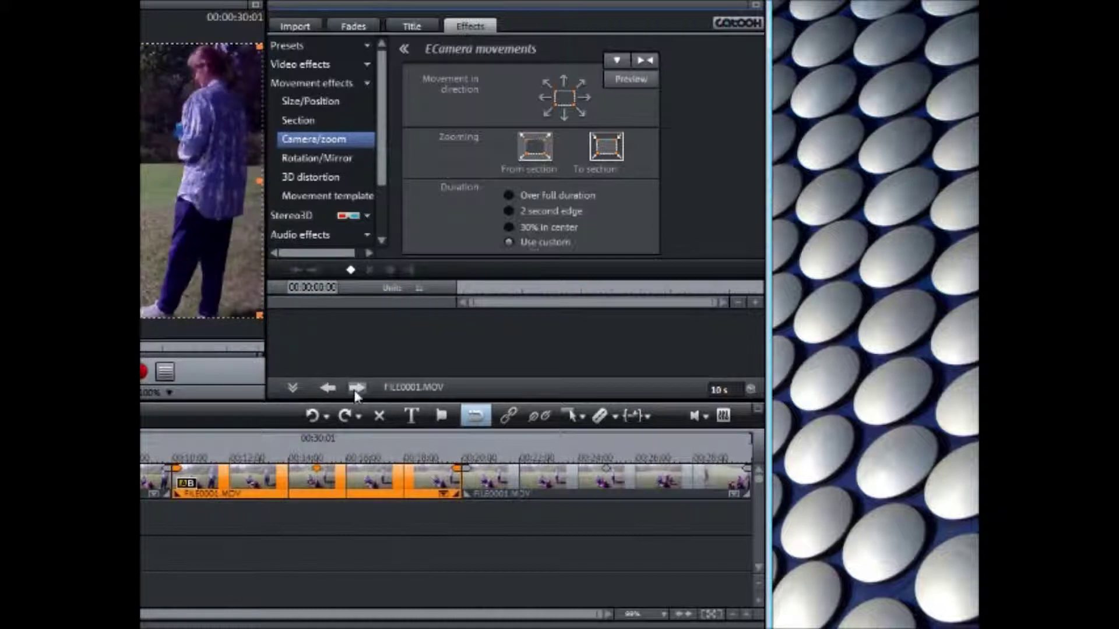
pyautogui.click(351, 271)
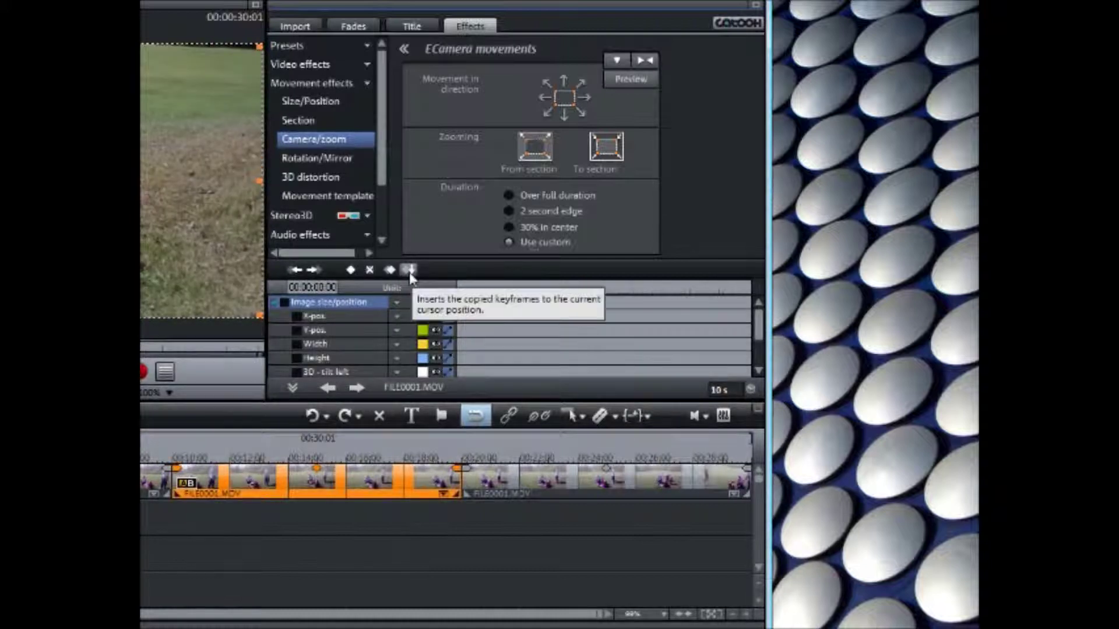
pyautogui.click(409, 271)
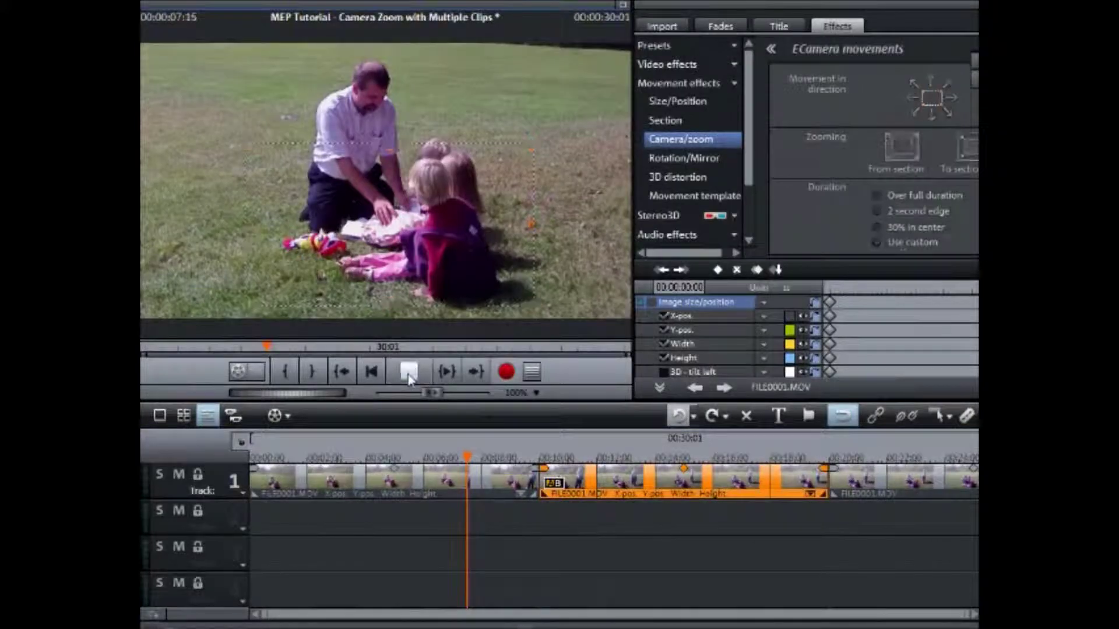
# - Play the second clip to verify the zoom and view its Size/Position settings
pyautogui.click(409, 375)
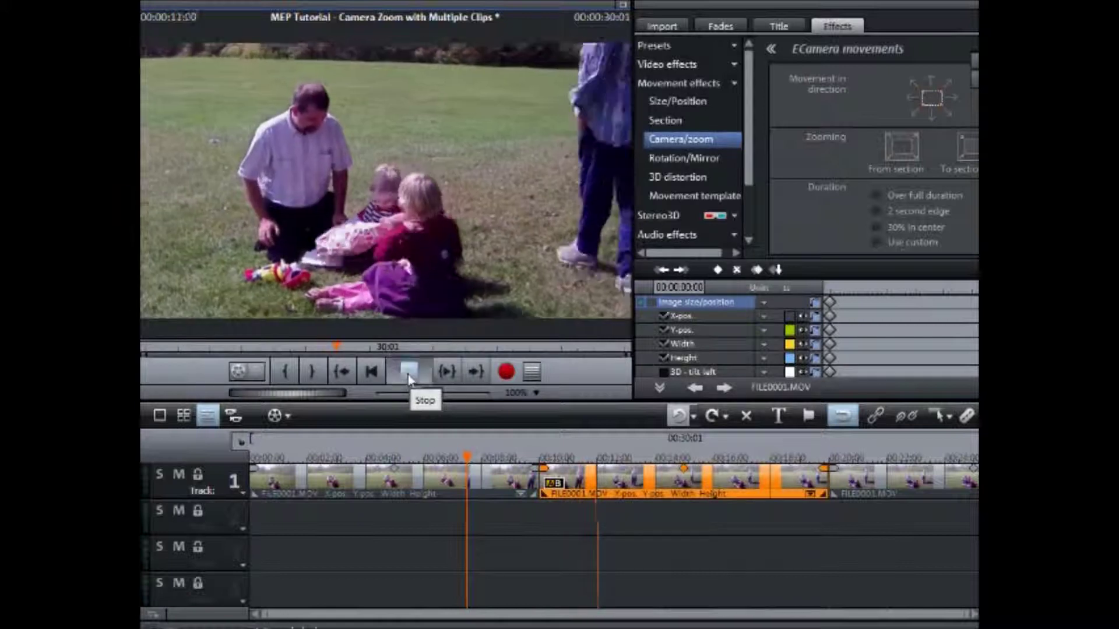
pyautogui.click(409, 374)
pyautogui.click(678, 101)
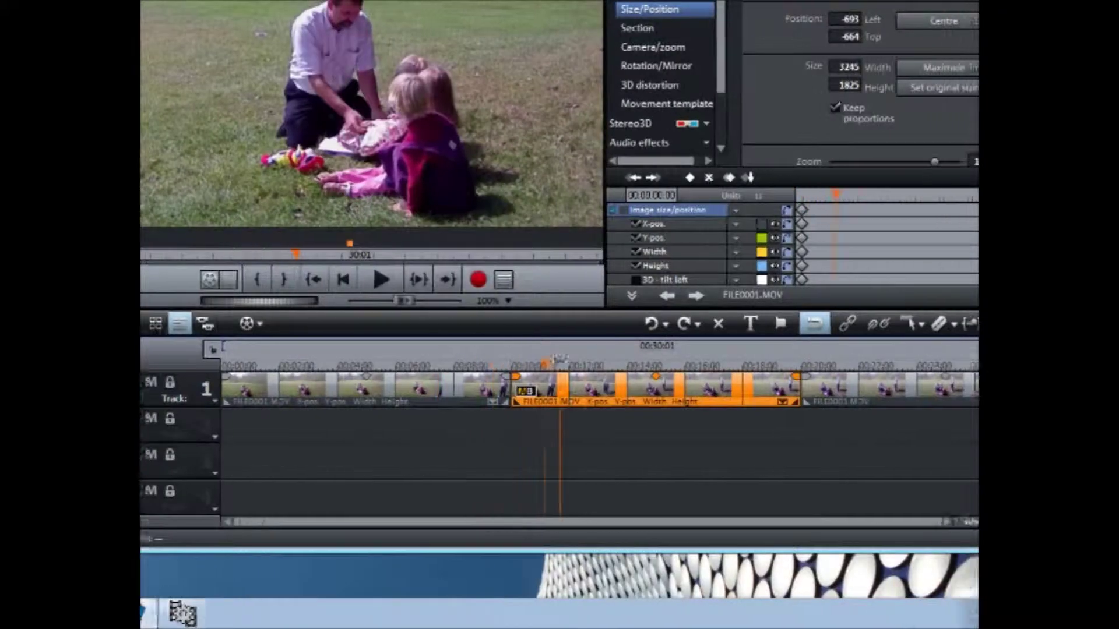
pyautogui.click(613, 355)
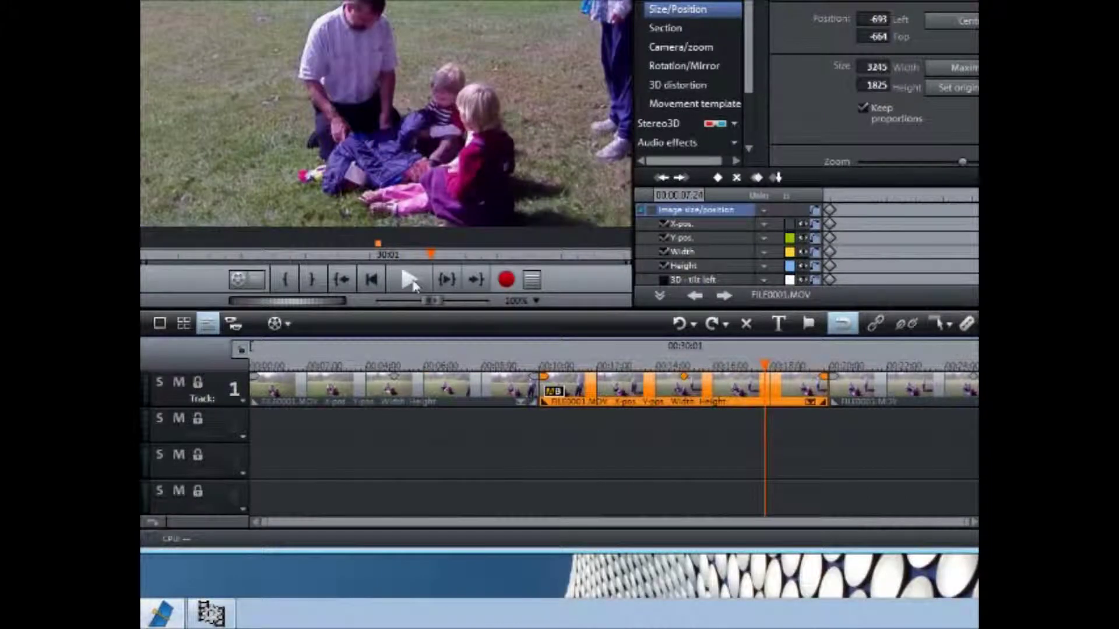
pyautogui.press('space')
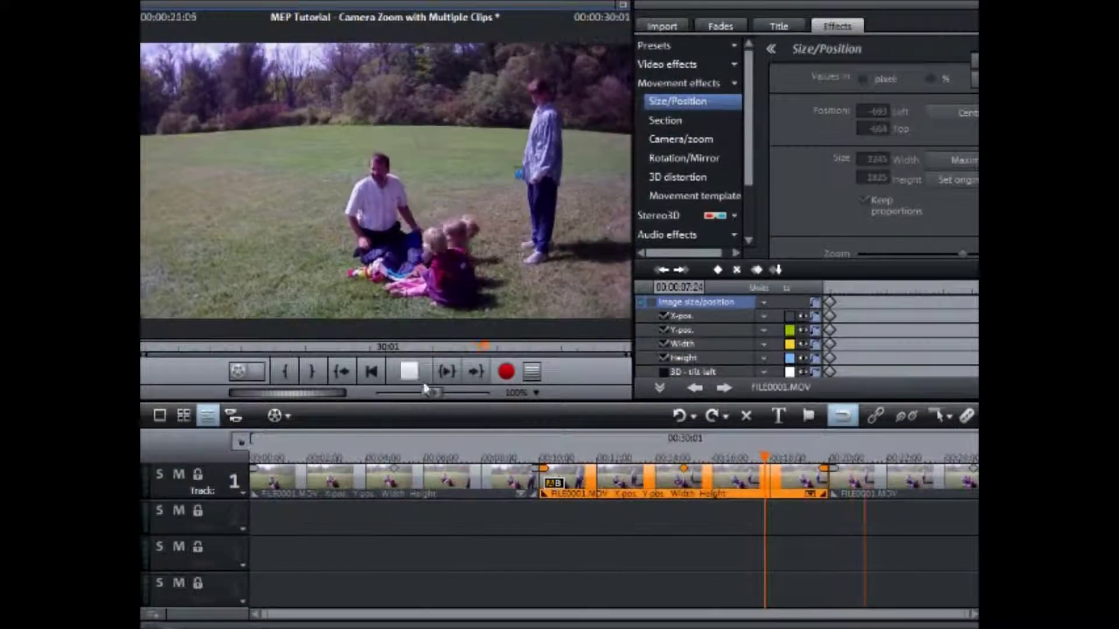
pyautogui.click(410, 373)
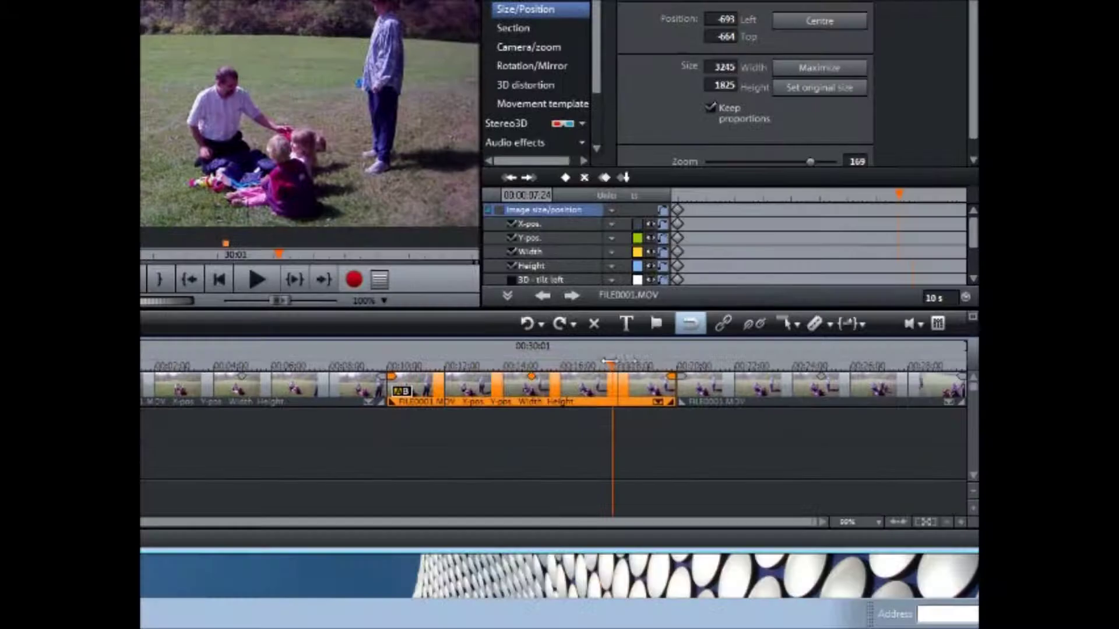
pyautogui.moveTo(610, 361); pyautogui.dragTo(640, 362)
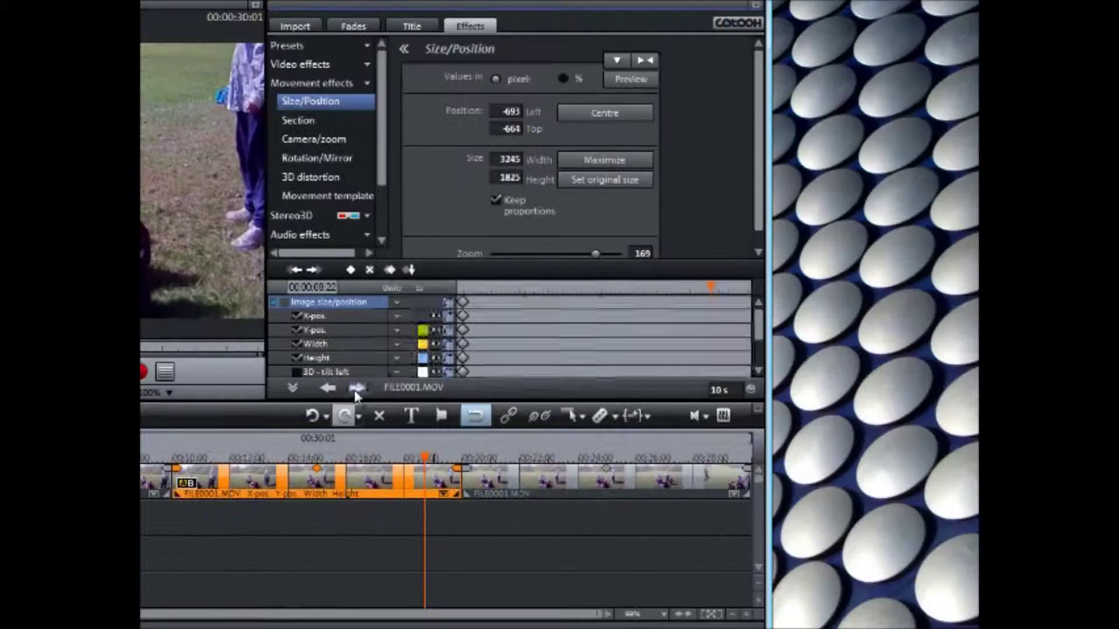
# - Apply a Camera/zoom movement effect from a section to the final clip
pyautogui.click(356, 387)
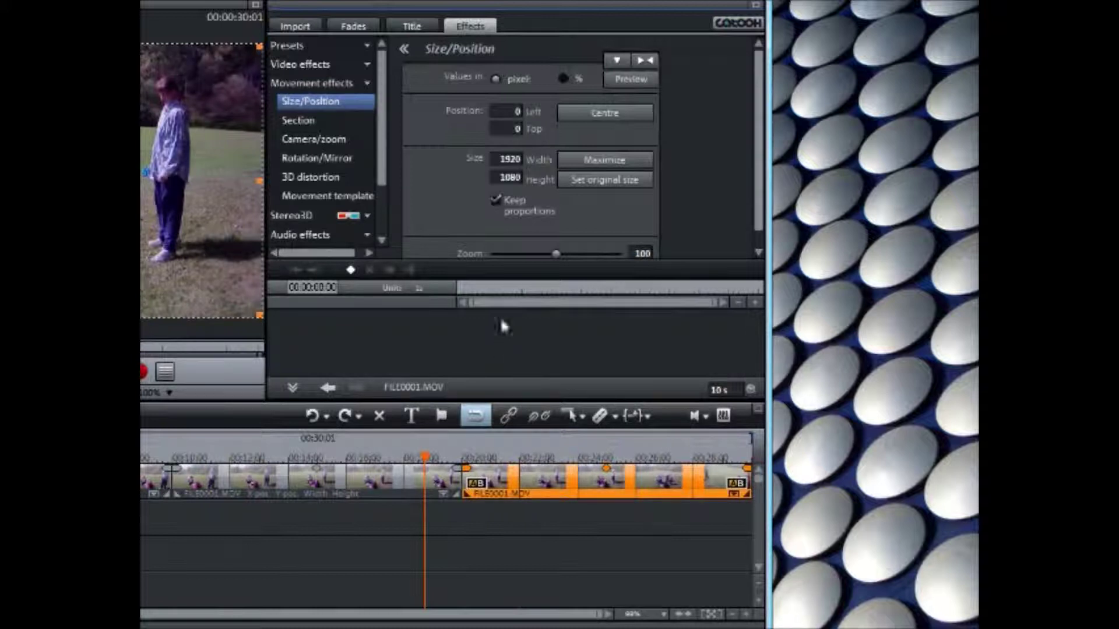
pyautogui.click(325, 140)
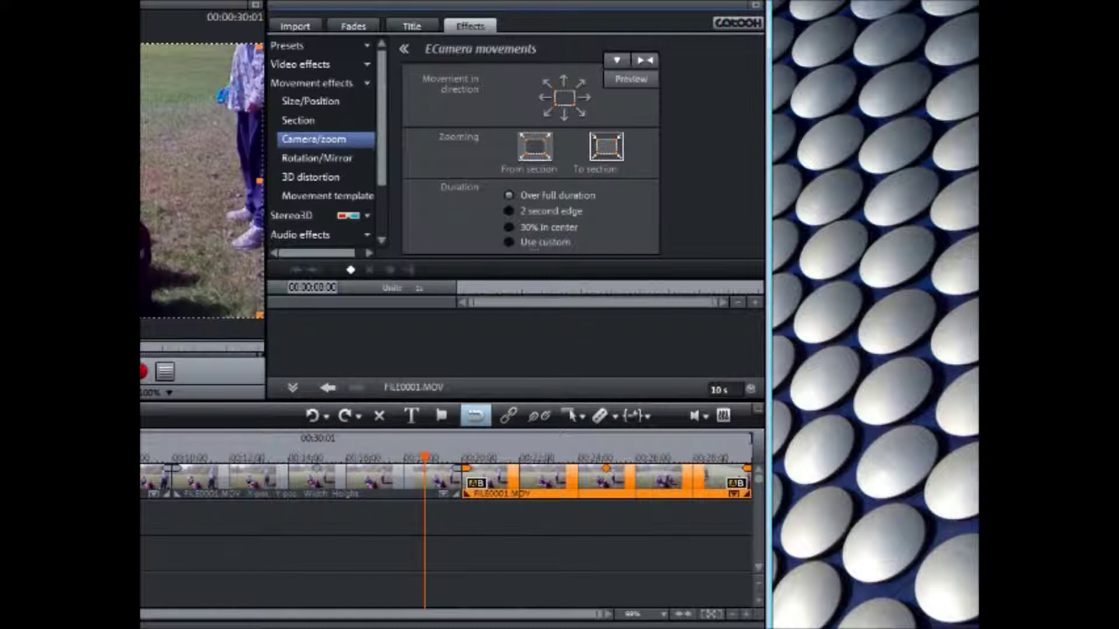
pyautogui.click(535, 146)
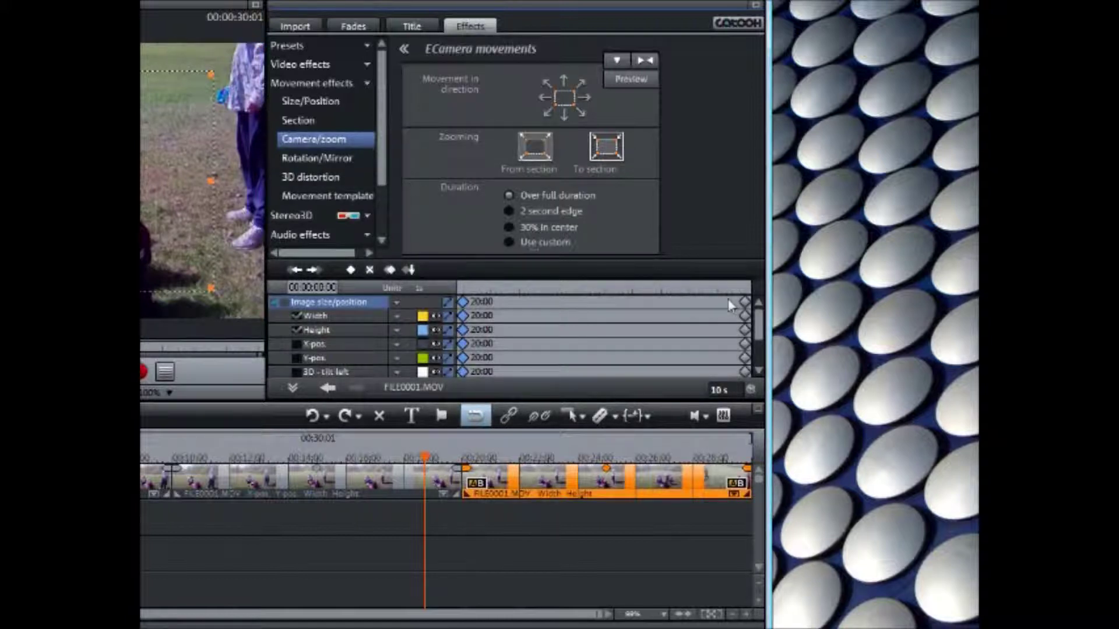
# - Paste the copied zoom keyframes, shift them to 22:21 and pull the end keyframes to 23:16
pyautogui.click(464, 313)
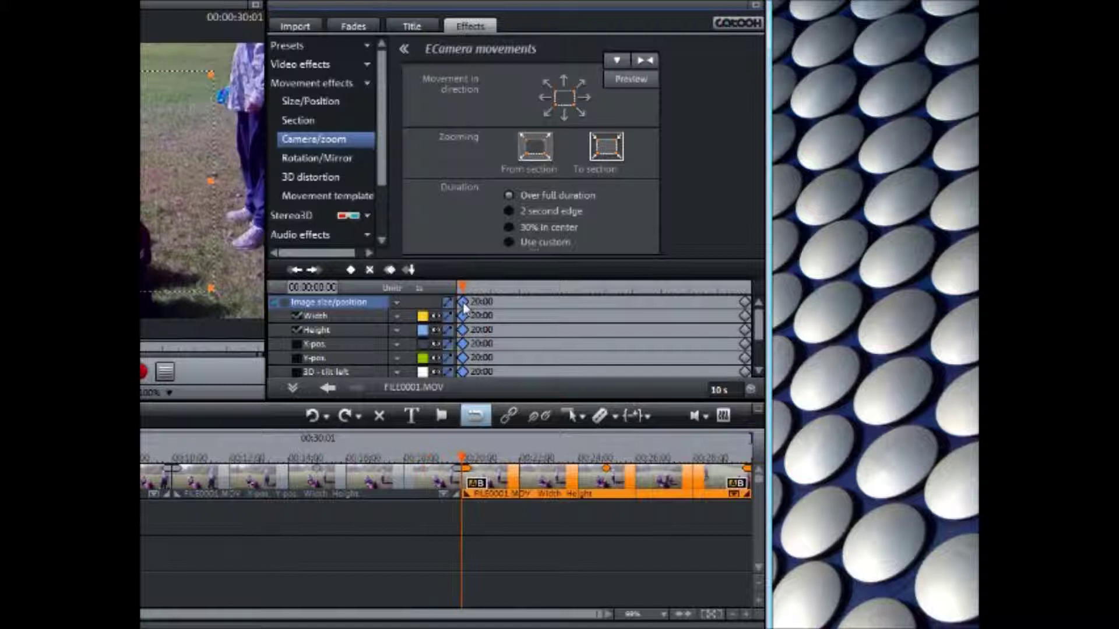
pyautogui.click(409, 272)
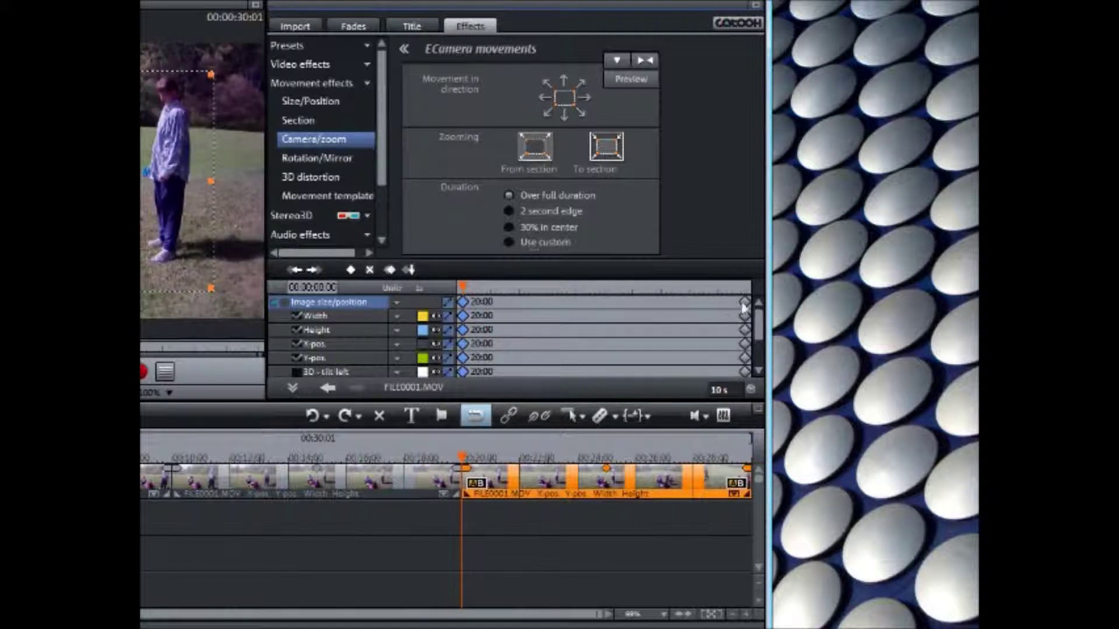
pyautogui.moveTo(464, 306); pyautogui.dragTo(540, 305)
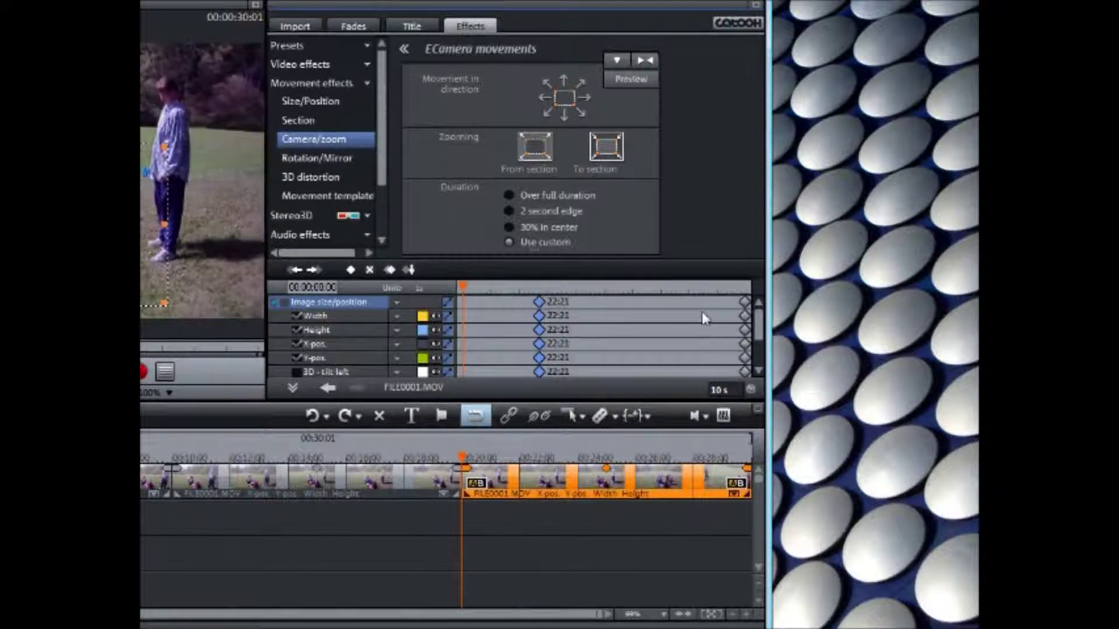
pyautogui.moveTo(745, 316); pyautogui.dragTo(562, 315)
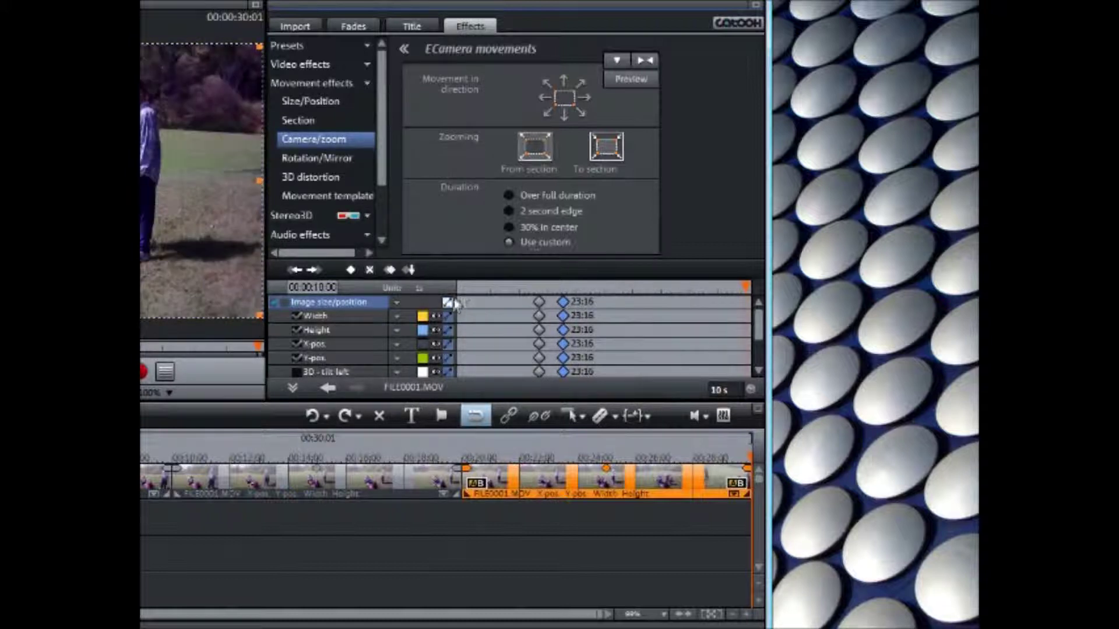
# - Paste the shared zoom keyframes at 00:00:00:00 and select the later keyframe set
pyautogui.click(463, 289)
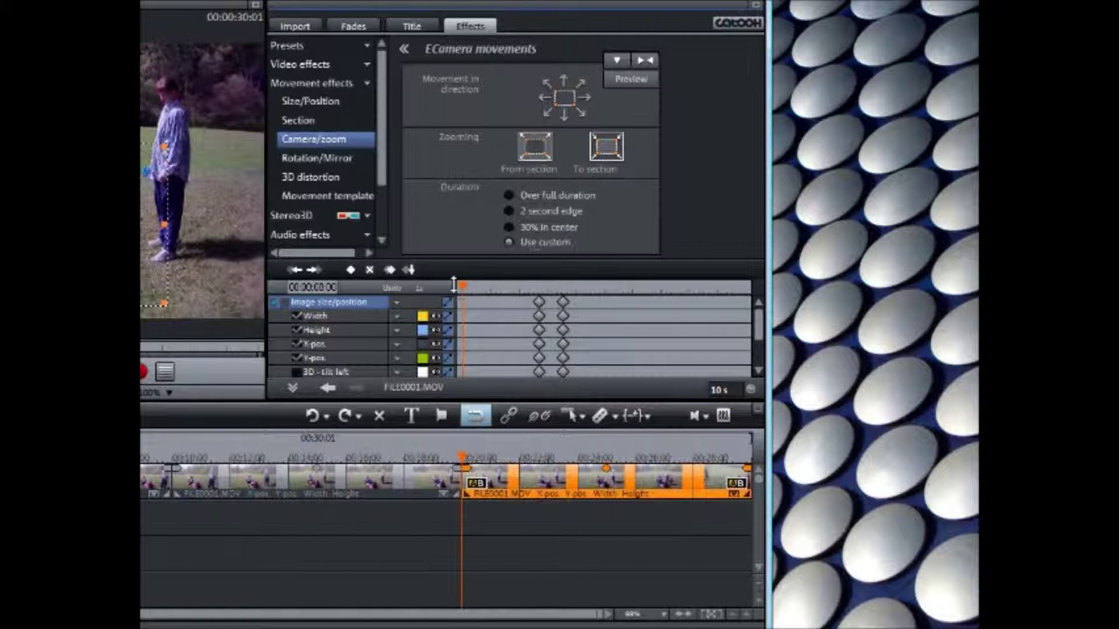
pyautogui.click(351, 271)
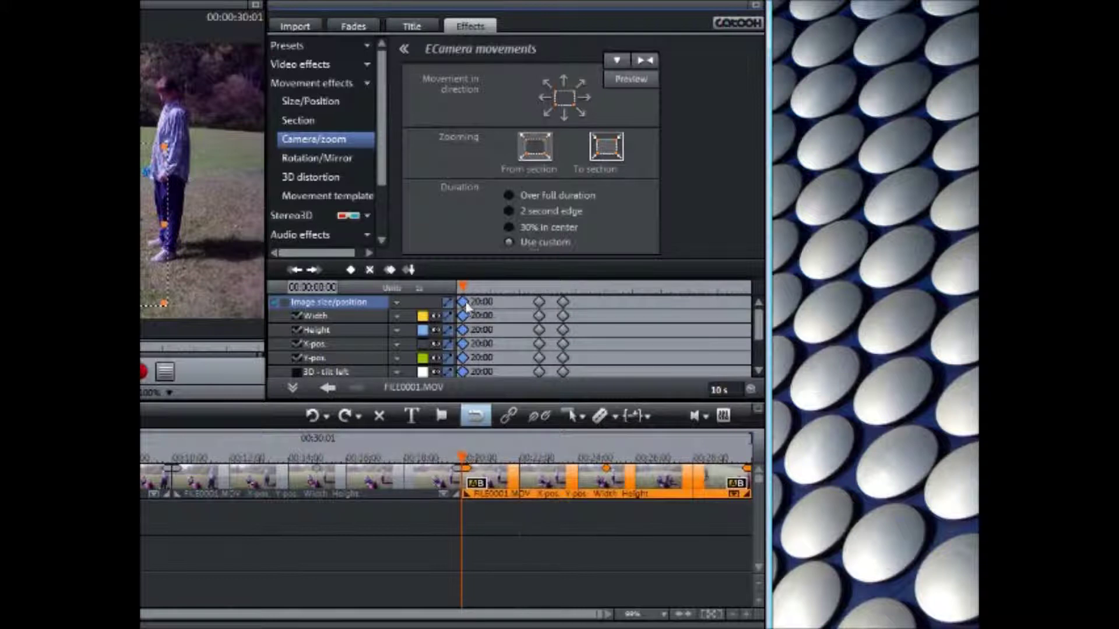
pyautogui.click(540, 304)
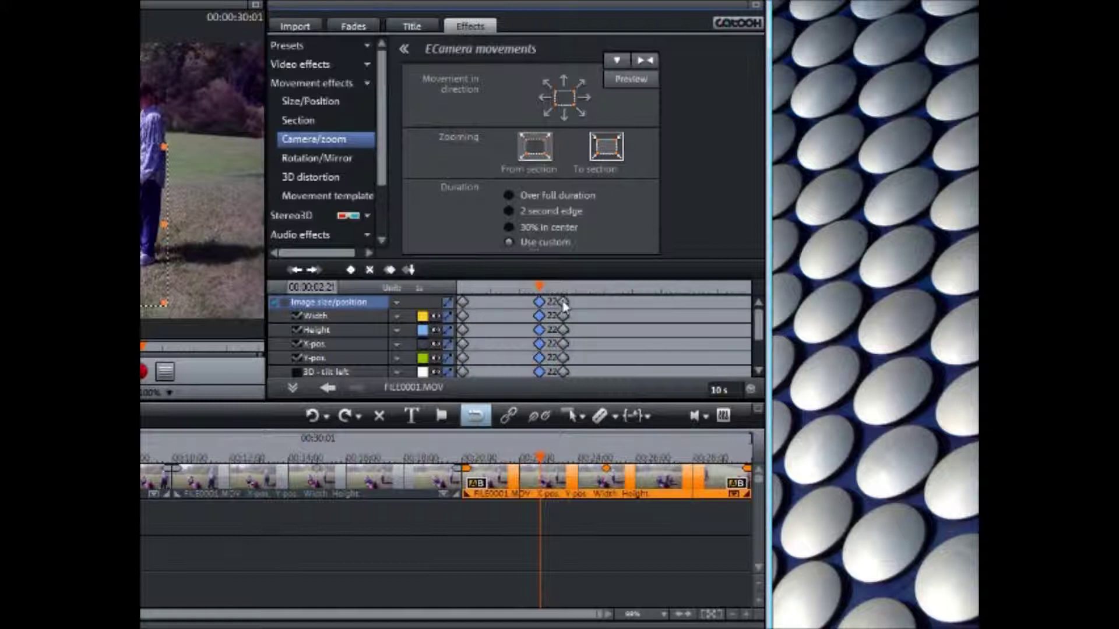
pyautogui.click(563, 303)
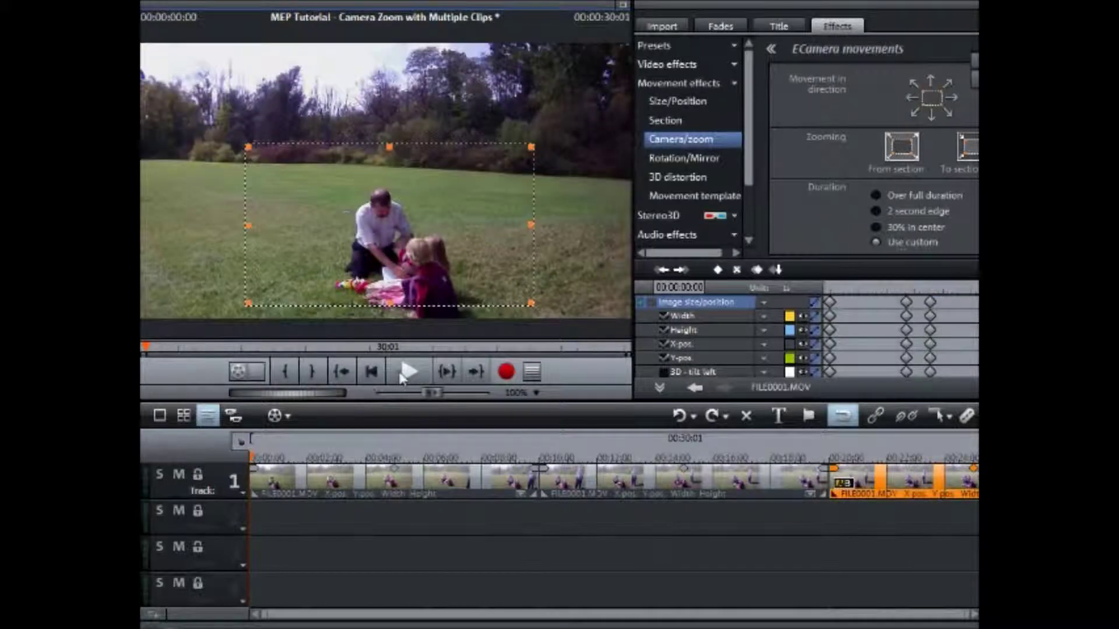
pyautogui.click(408, 371)
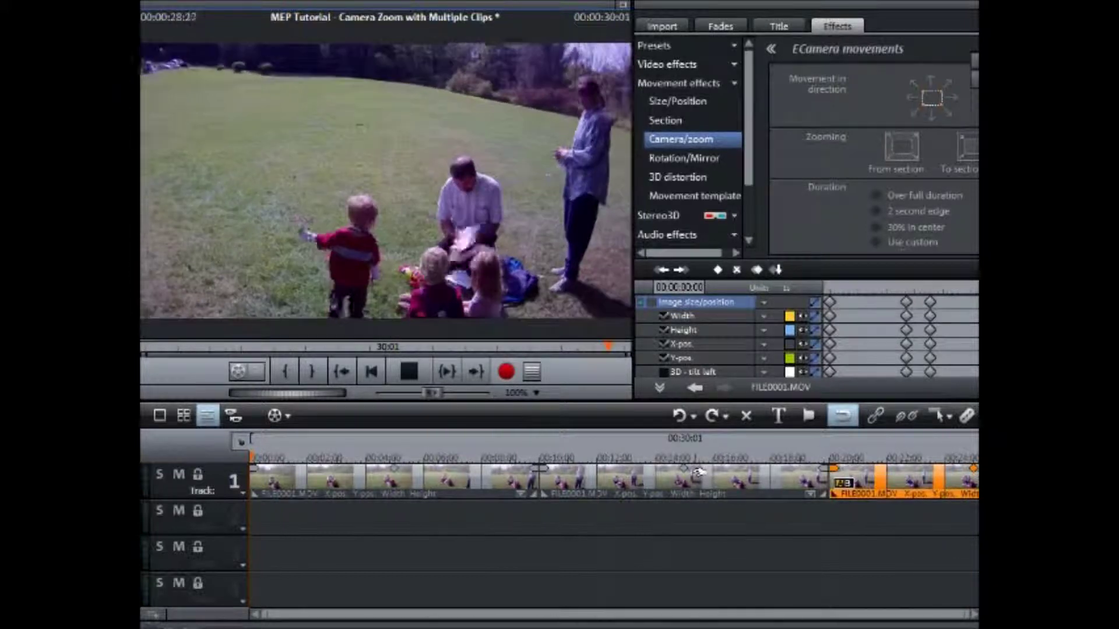
pyautogui.click(408, 371)
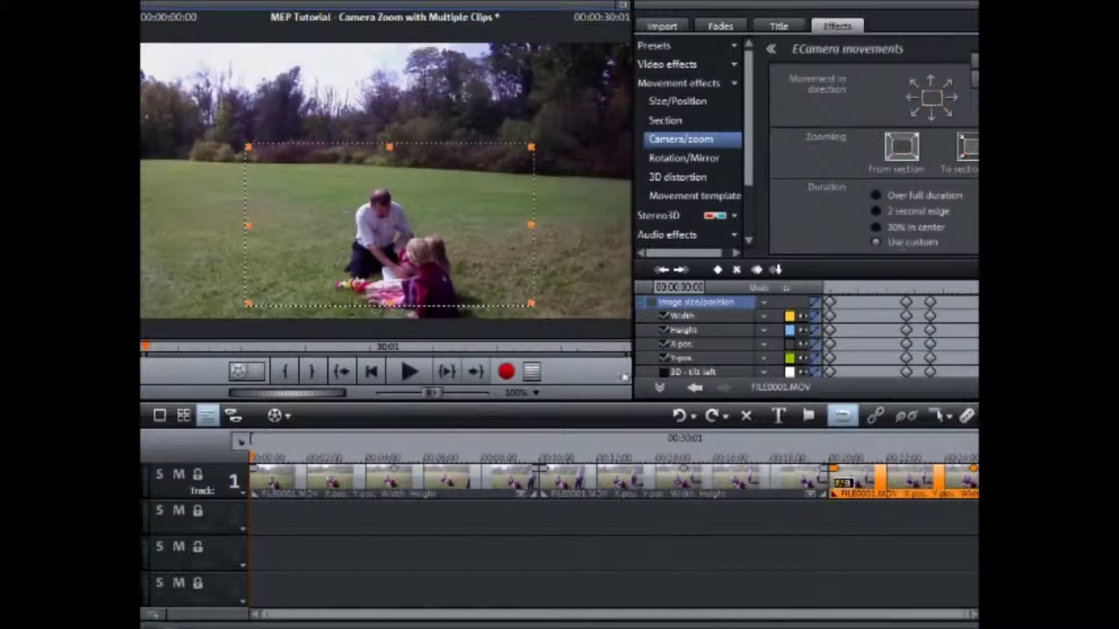